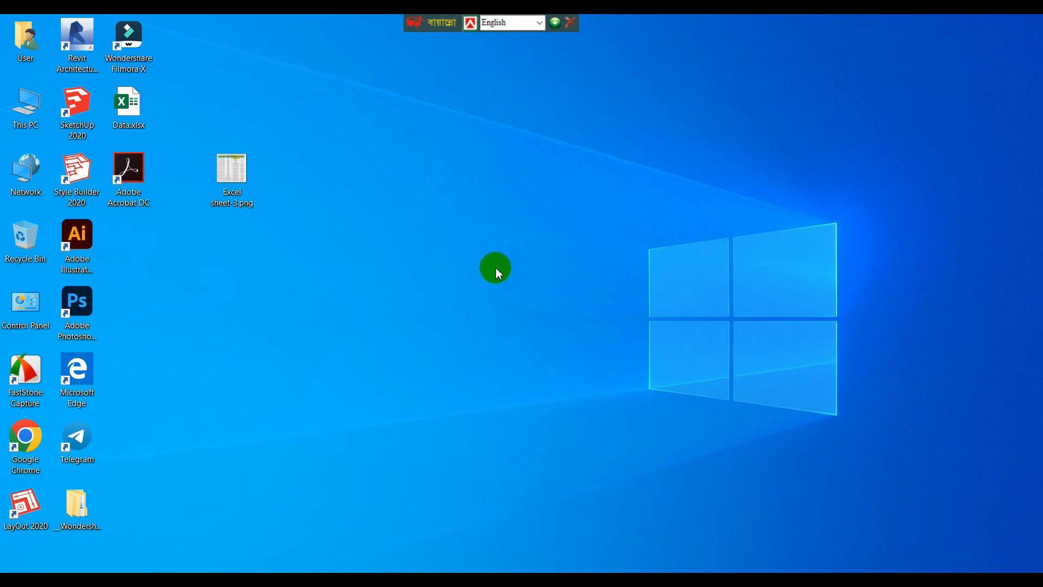
Step: Open the desktop image Excel sheet-3.png and set its print paper size to A4
{"action": "right_click", "coordinate": [241, 186]}
{"action": "left_click", "coordinate": [270, 93]}
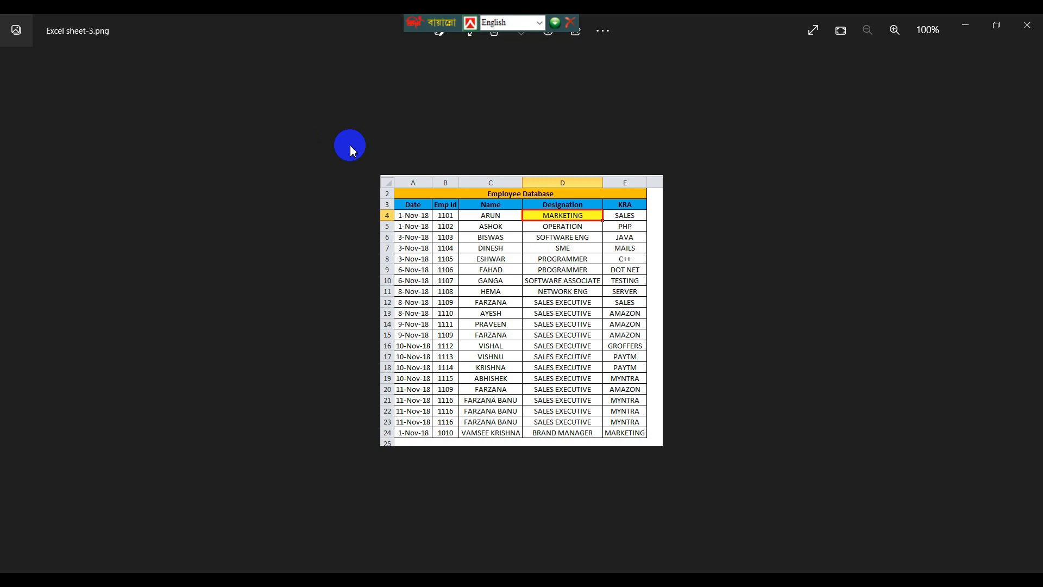
{"action": "key", "text": "ctrl+p"}
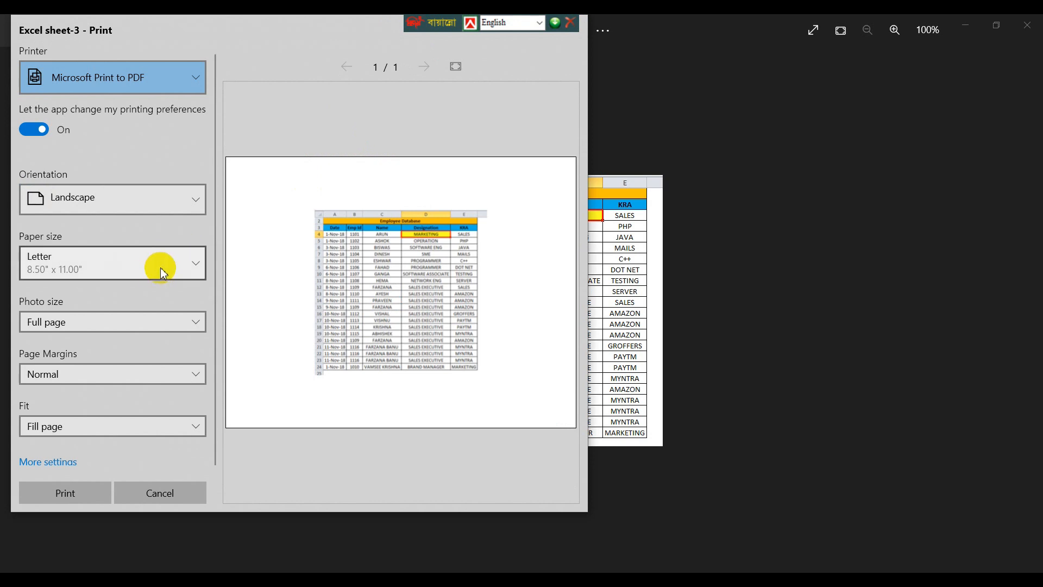
{"action": "left_click", "coordinate": [162, 272]}
{"action": "left_click", "coordinate": [51, 326]}
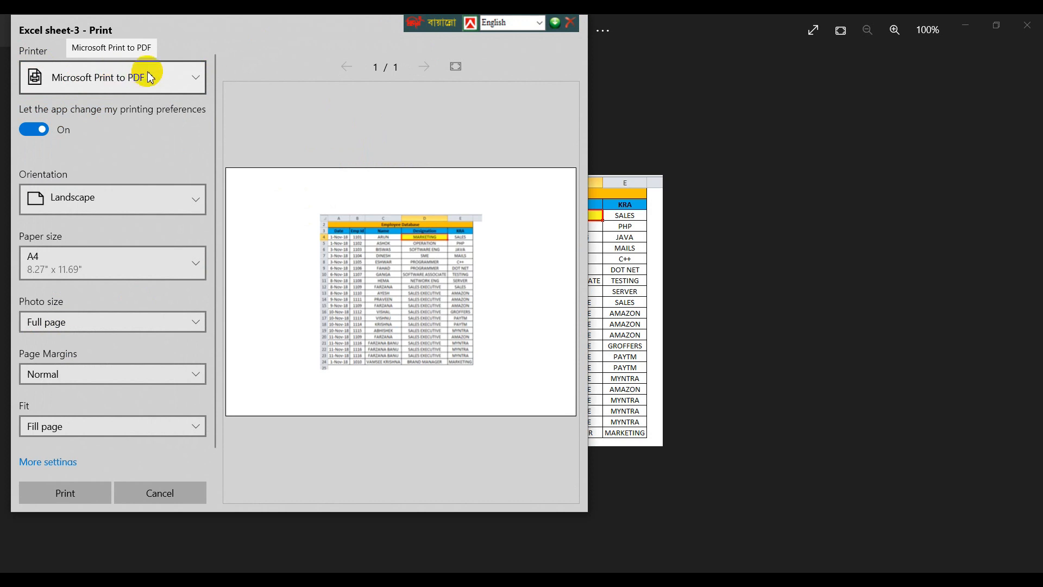
Step: Print the image with Microsoft Print to PDF, saving it as Sheet7 in the Tutorial Video folder, and close the image viewer
{"action": "left_click", "coordinate": [79, 493]}
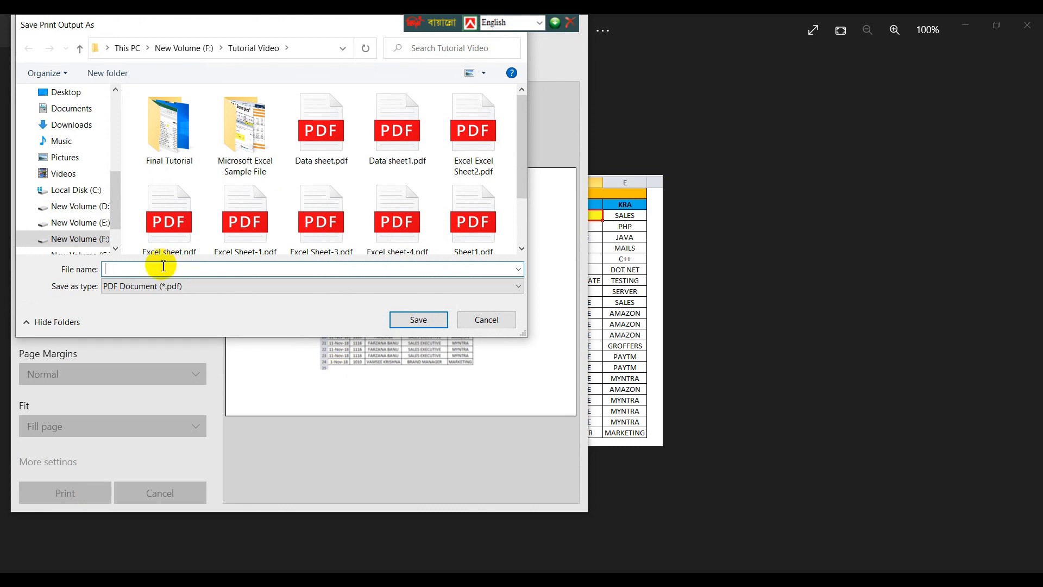
{"action": "type", "text": "Shhe"}
{"action": "key", "text": "BackSpace"}
{"action": "key", "text": "BackSpace"}
{"action": "type", "text": "eet"}
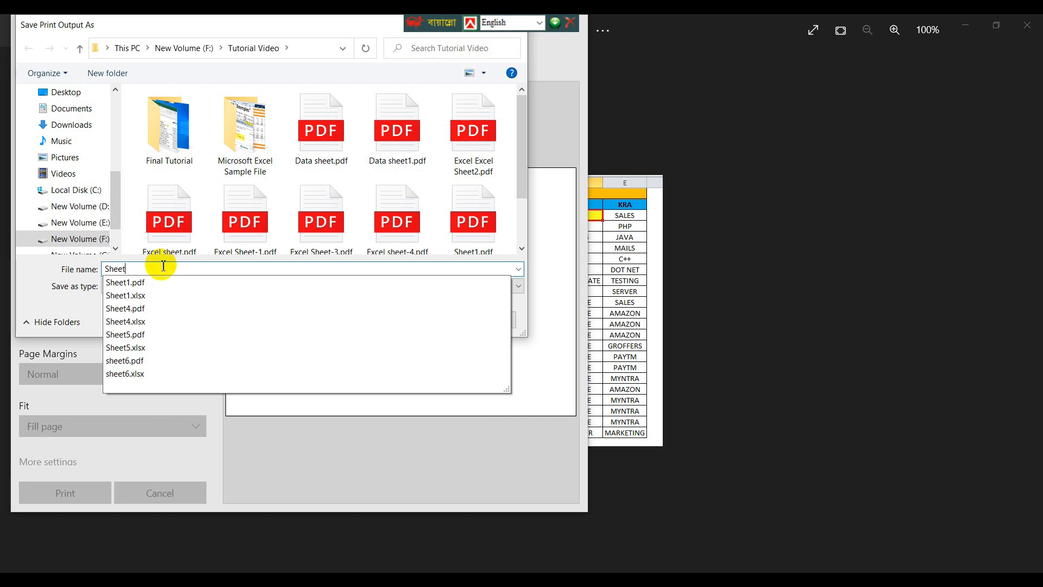
{"action": "type", "text": "7"}
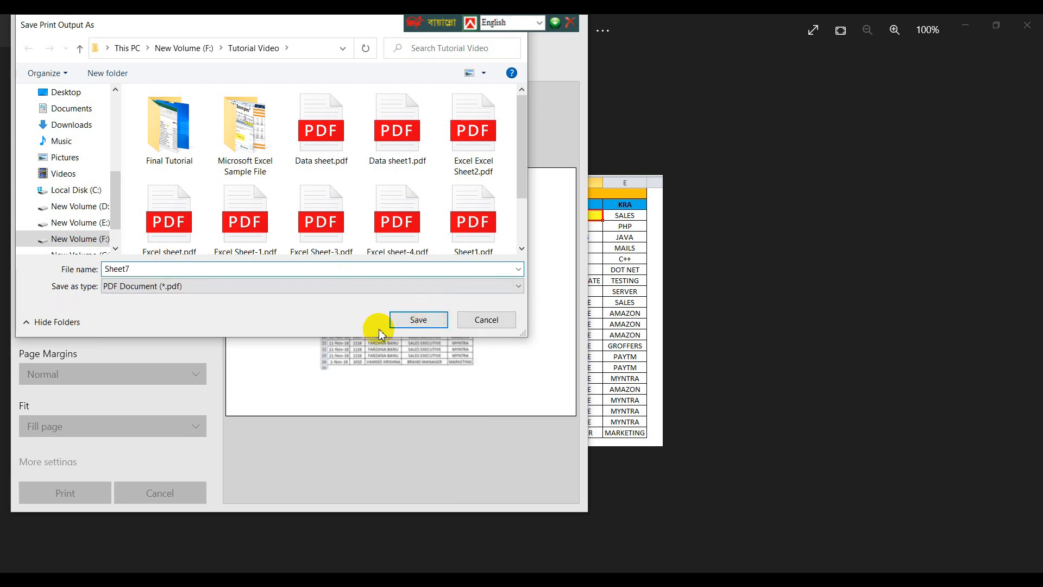
{"action": "left_click", "coordinate": [423, 325]}
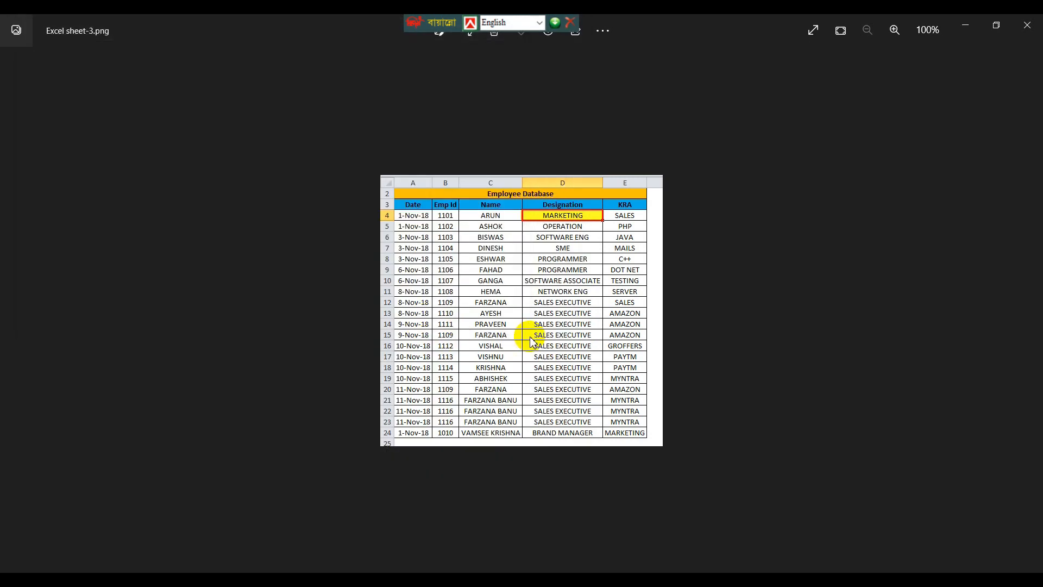
{"action": "left_click", "coordinate": [1029, 25]}
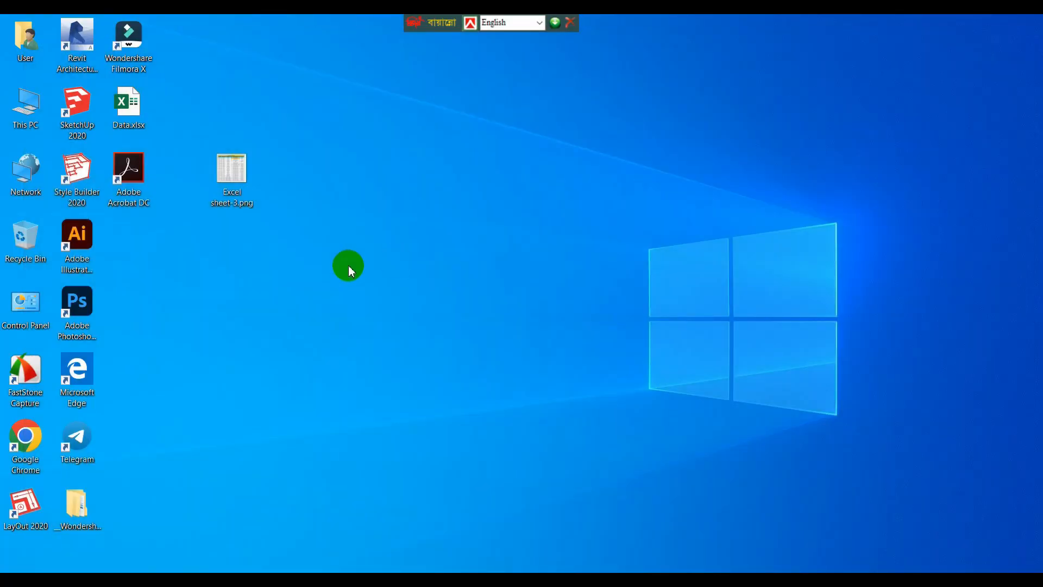
Step: Switch to File Explorer and open the Tutorial Video folder on New Volume (F:)
{"action": "right_click", "coordinate": [26, 111]}
{"action": "left_click", "coordinate": [51, 112]}
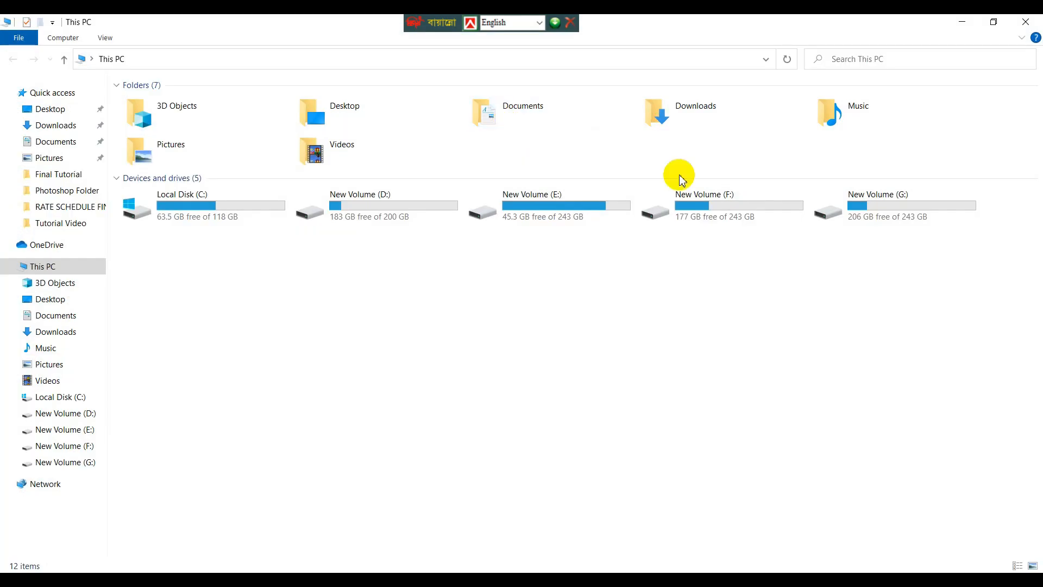
{"action": "right_click", "coordinate": [720, 207]}
{"action": "left_click", "coordinate": [739, 215]}
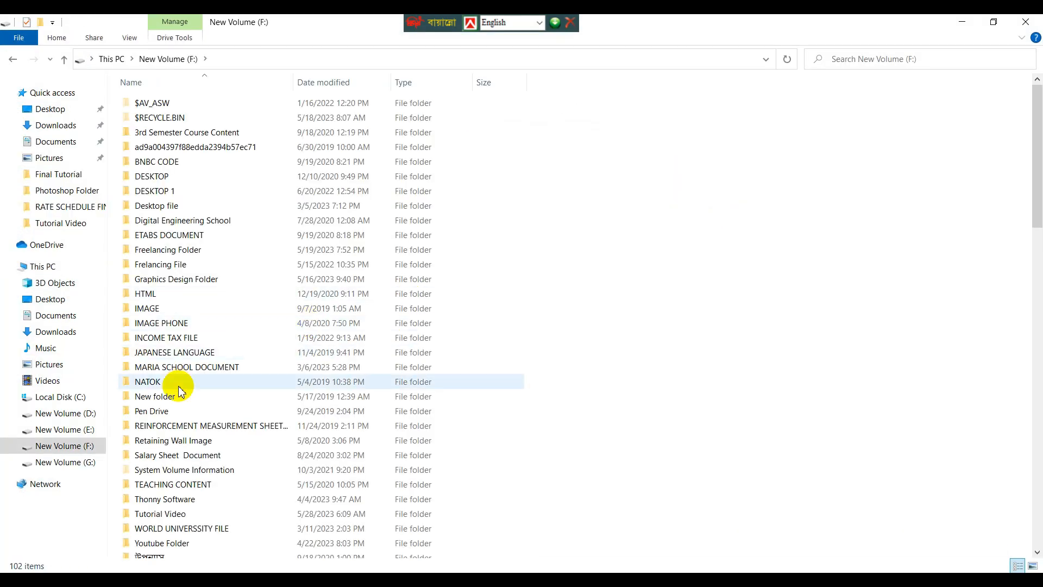
{"action": "scroll", "coordinate": [179, 390], "scroll_direction": "down", "scroll_amount": 2}
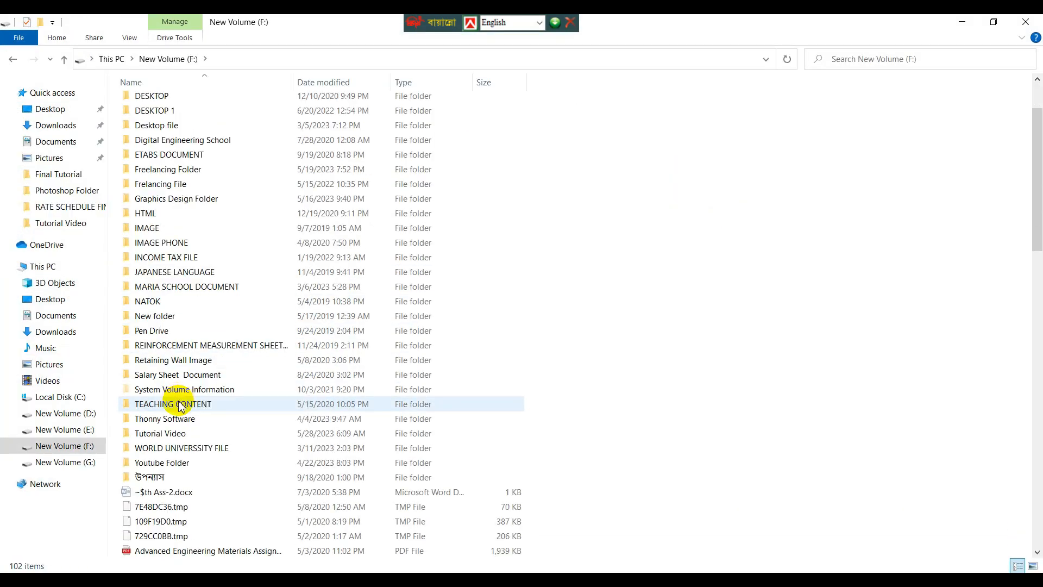
{"action": "right_click", "coordinate": [164, 429]}
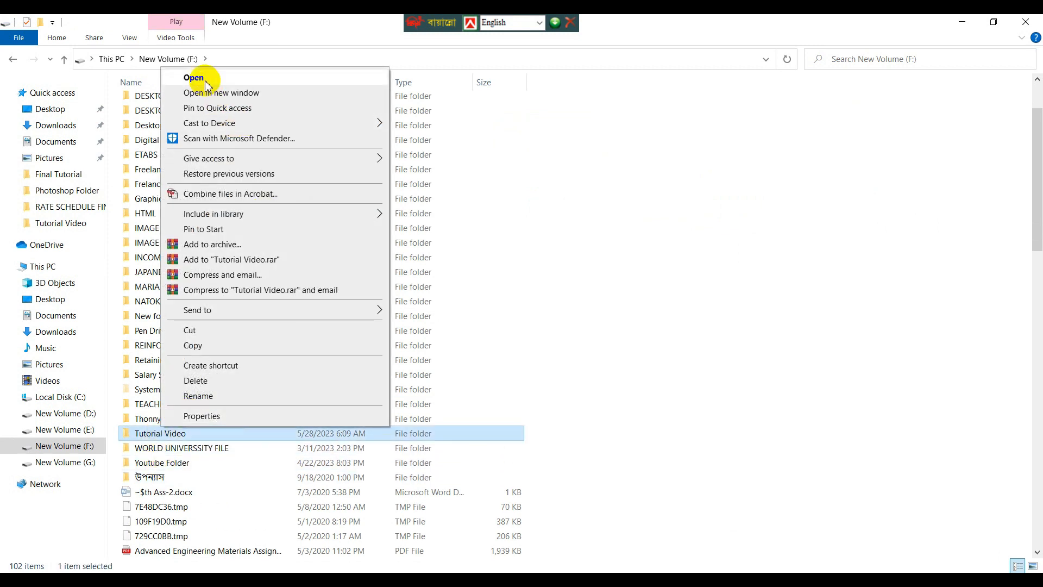
{"action": "left_click", "coordinate": [207, 86]}
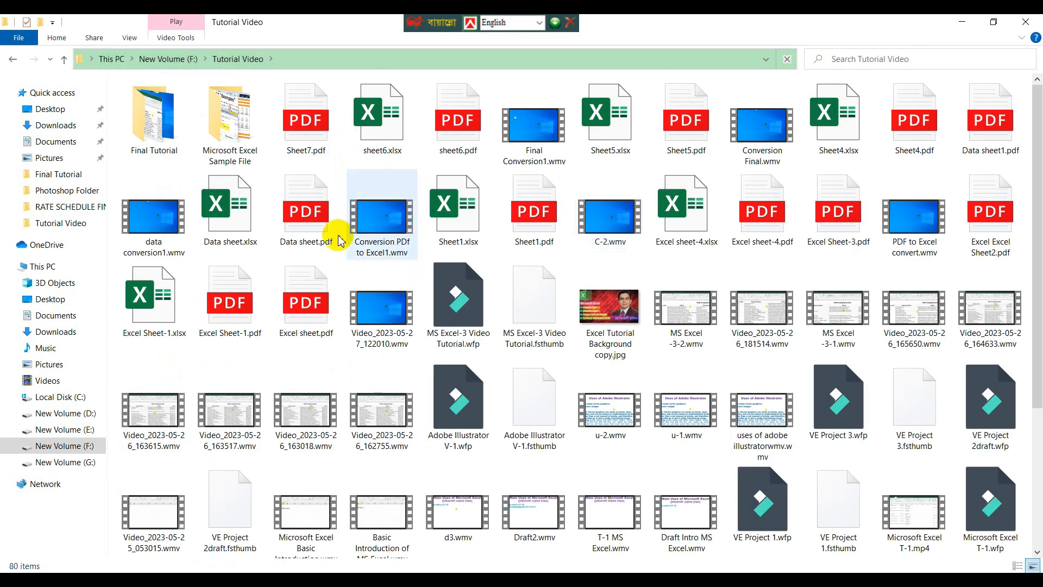
Step: Open Sheet7.pdf with Adobe Acrobat DC
{"action": "left_click", "coordinate": [301, 145]}
{"action": "right_click", "coordinate": [304, 136]}
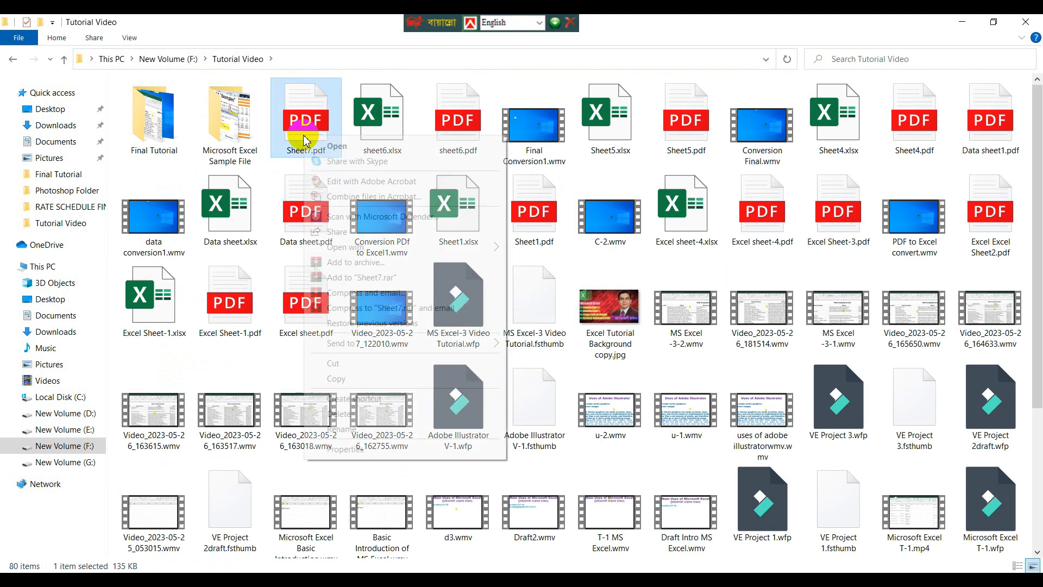
{"action": "mouse_move", "coordinate": [361, 251]}
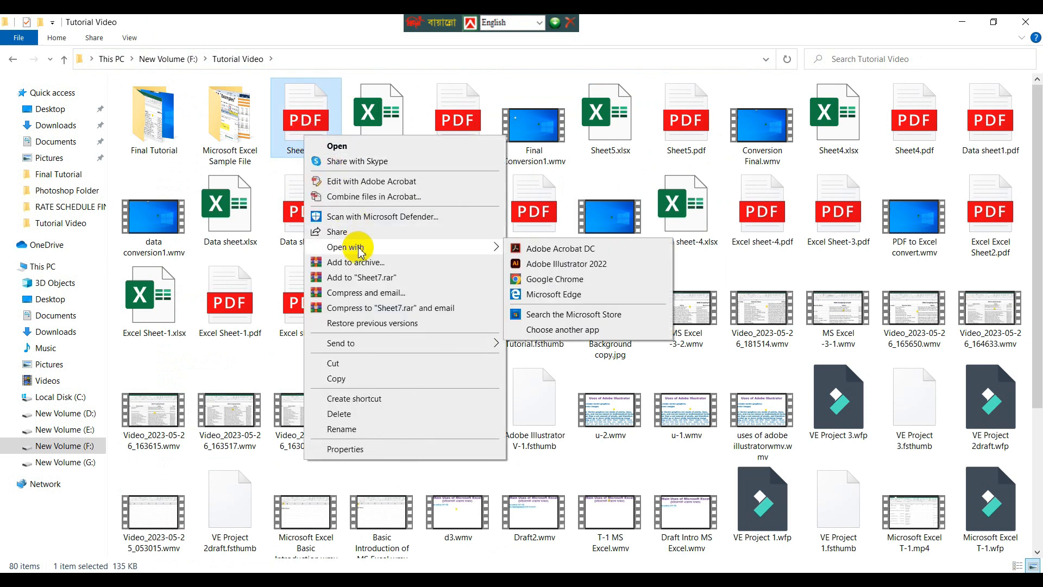
{"action": "left_click", "coordinate": [571, 254]}
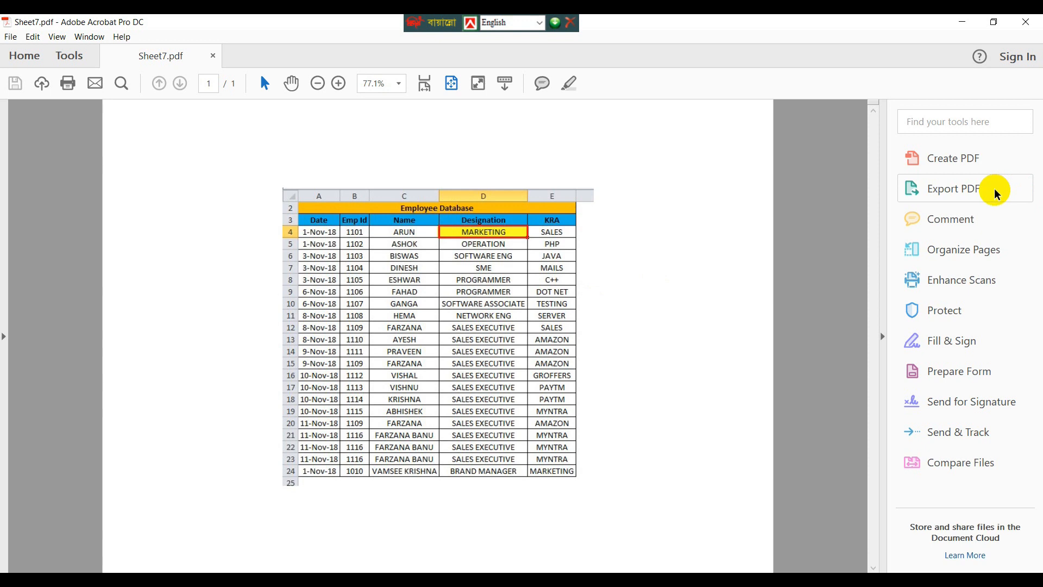
Step: Export the PDF as a Microsoft Excel Workbook named Sheet7.xlsx in F:\Tutorial Video and review the converted table
{"action": "left_click", "coordinate": [973, 190]}
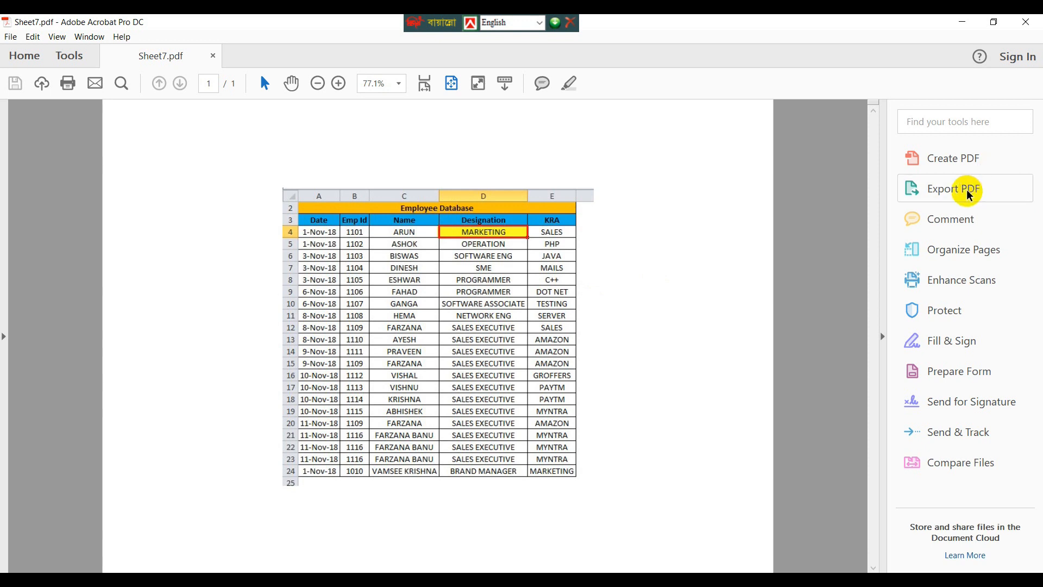
{"action": "left_click", "coordinate": [550, 298]}
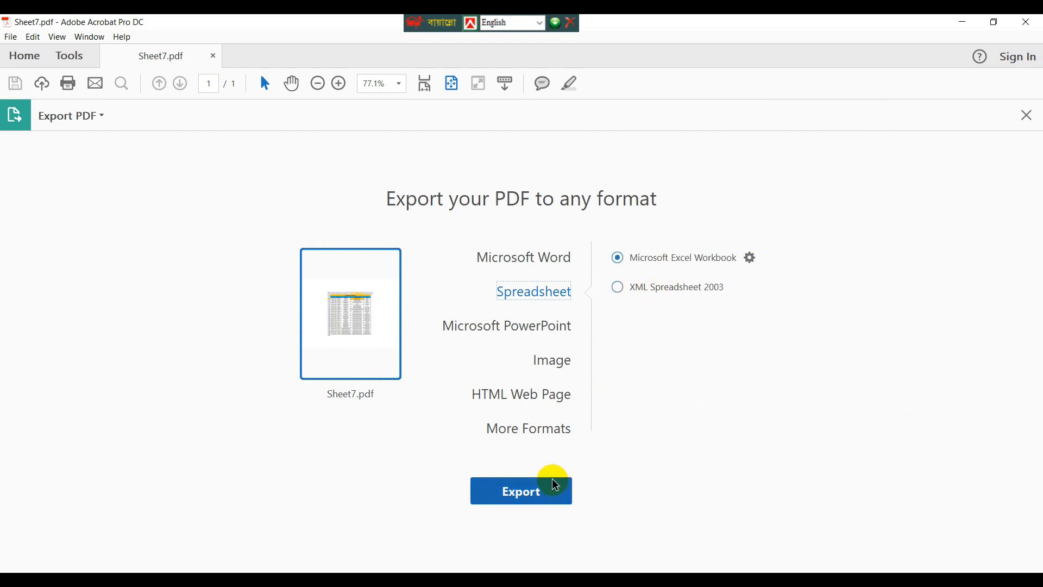
{"action": "left_click", "coordinate": [535, 496]}
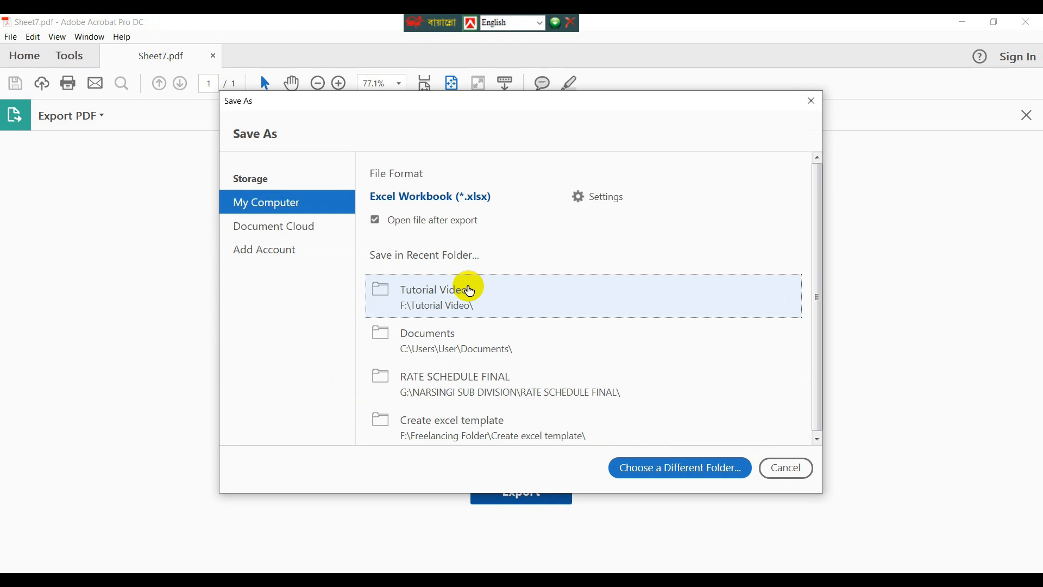
{"action": "left_click", "coordinate": [469, 289]}
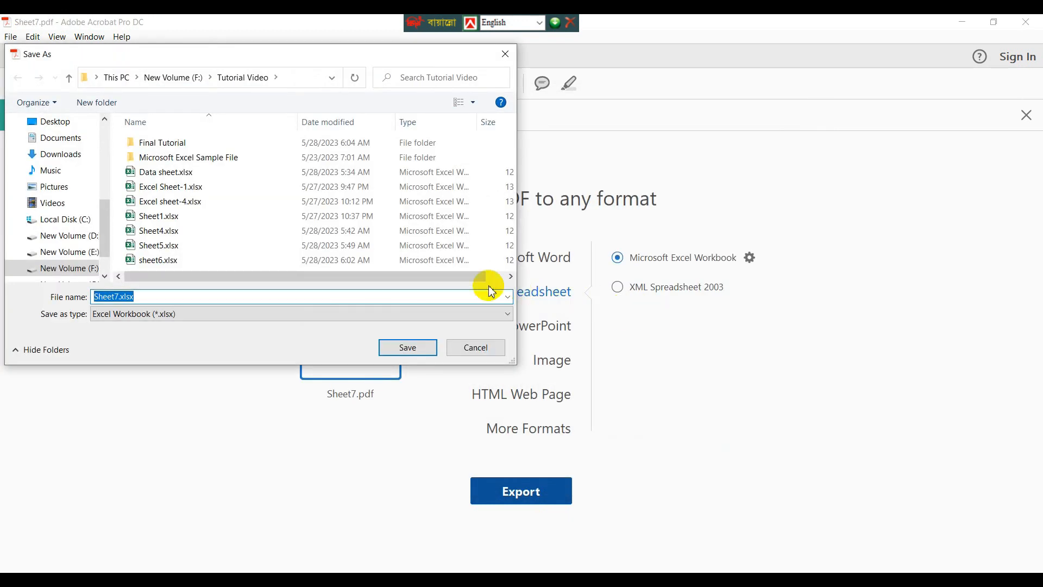
{"action": "left_click", "coordinate": [408, 349]}
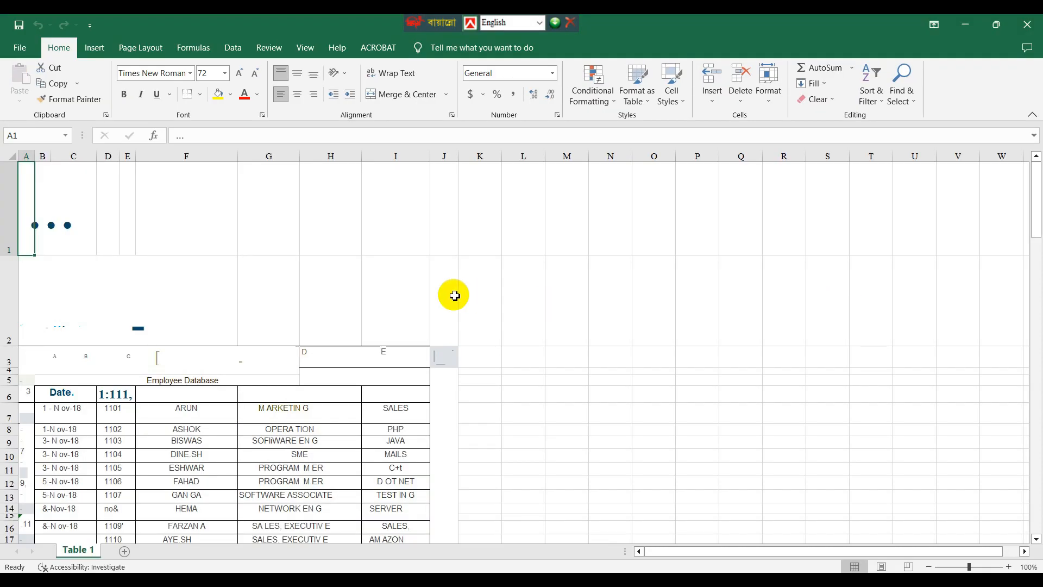
{"action": "scroll", "coordinate": [452, 293], "scroll_direction": "down", "scroll_amount": 2}
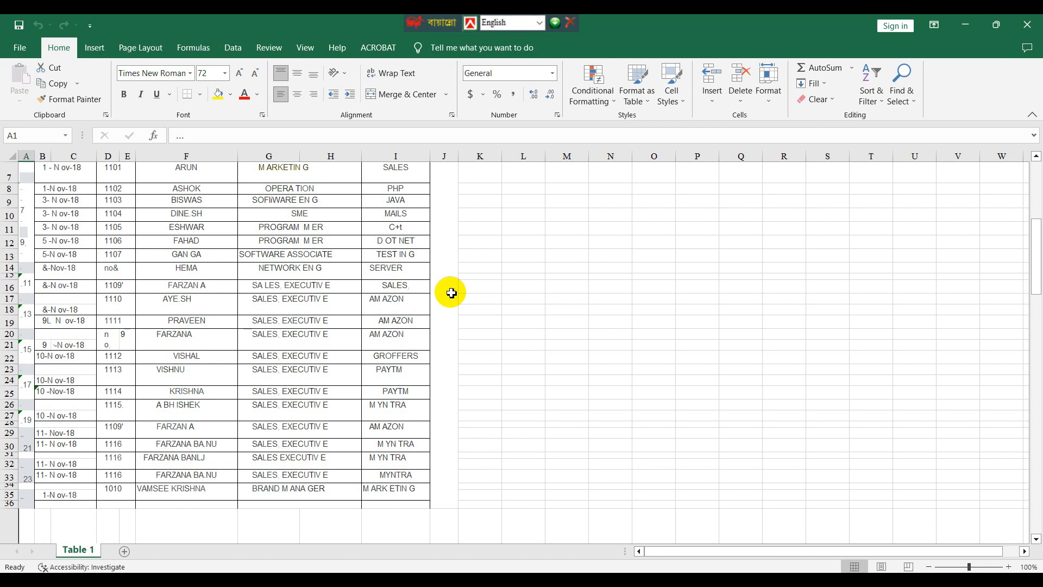
{"action": "scroll", "coordinate": [448, 290], "scroll_direction": "up", "scroll_amount": 1}
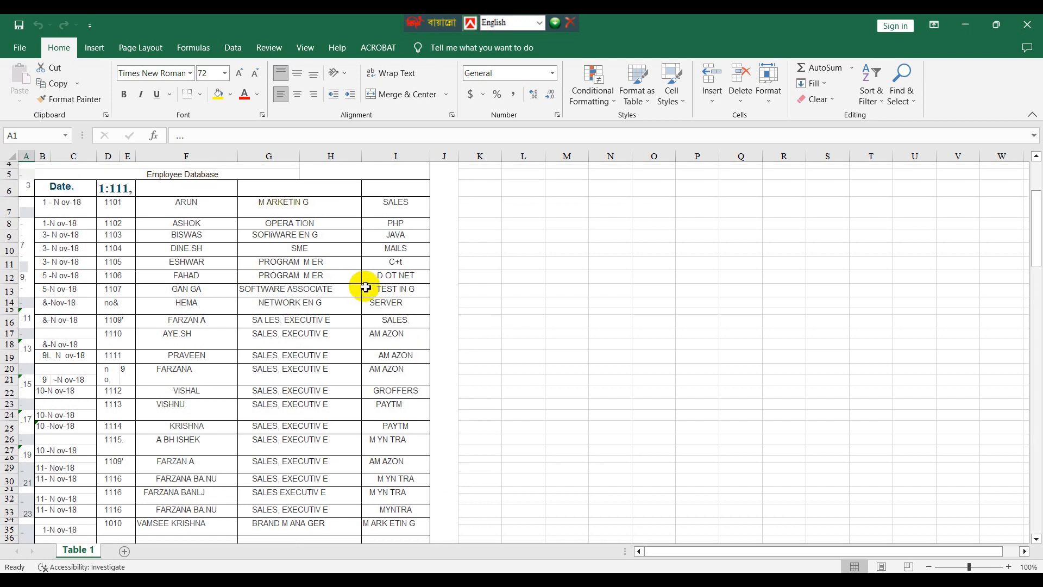